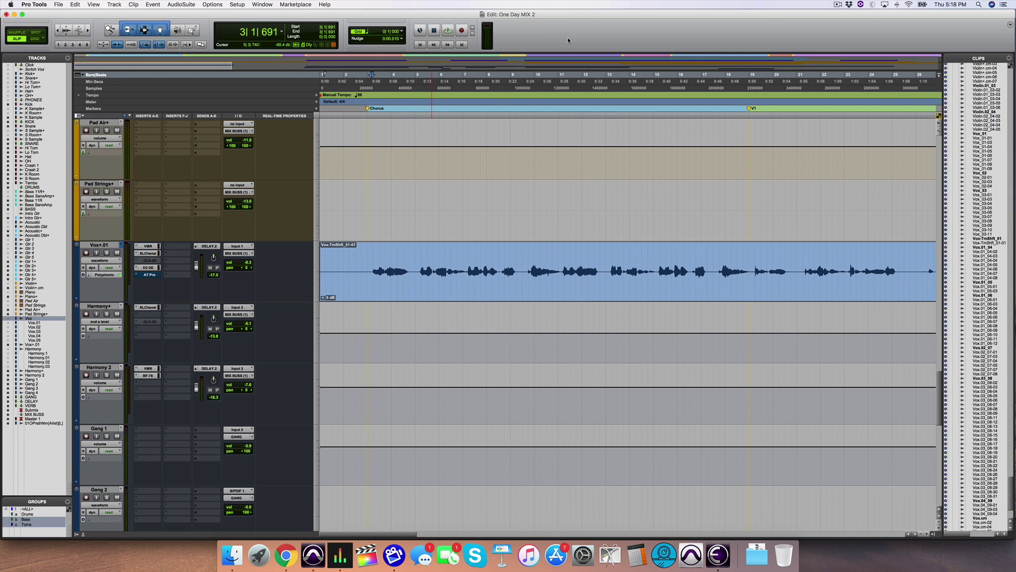
Play the Vox+.01 vocal from the start of the Chorus and replay its opening phrase
{"action": "left_click", "coordinate": [367, 249]}
{"action": "key", "text": "space"}
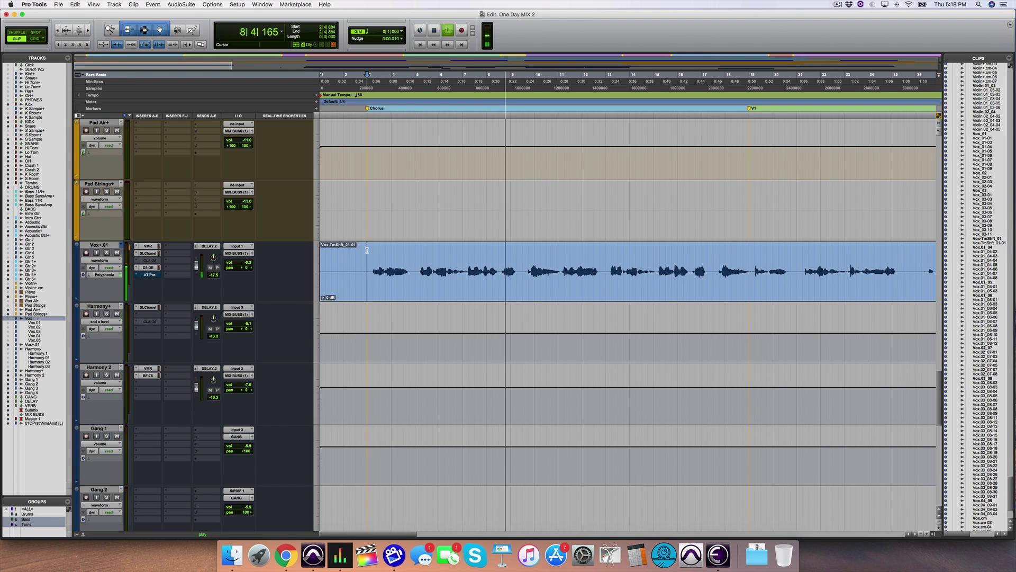
{"action": "key", "text": "space"}
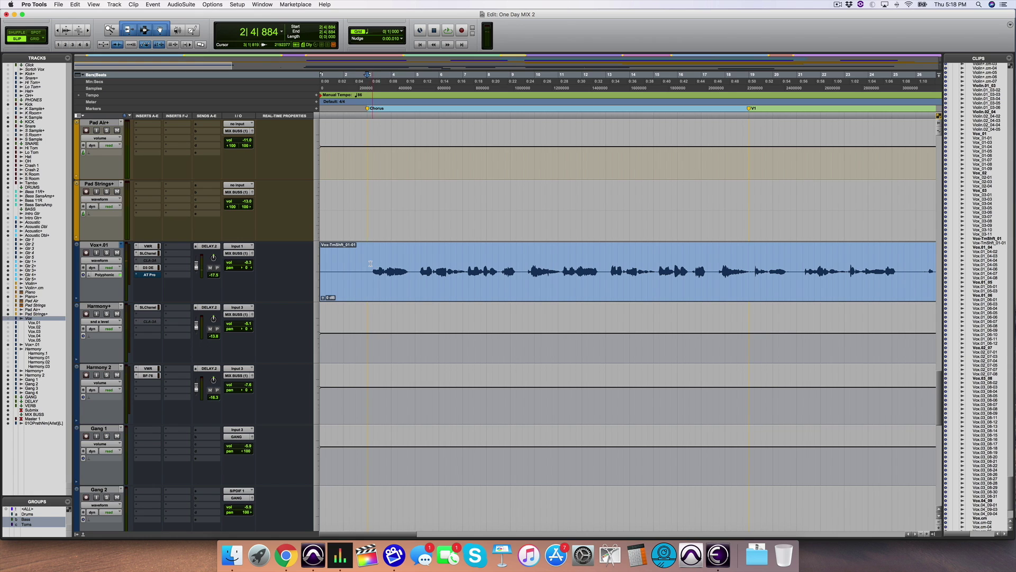
{"action": "key", "text": "space"}
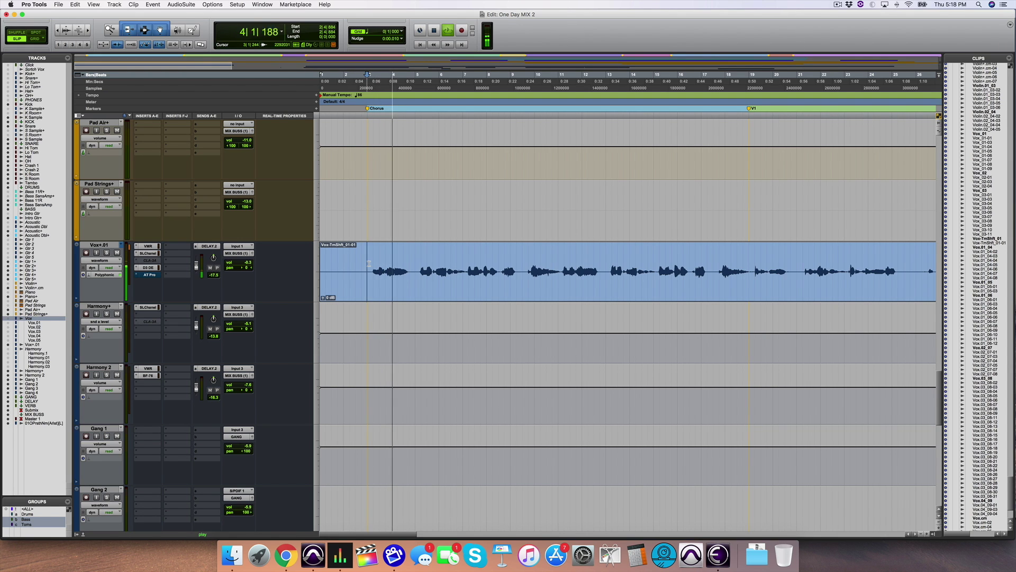
{"action": "key", "text": "space"}
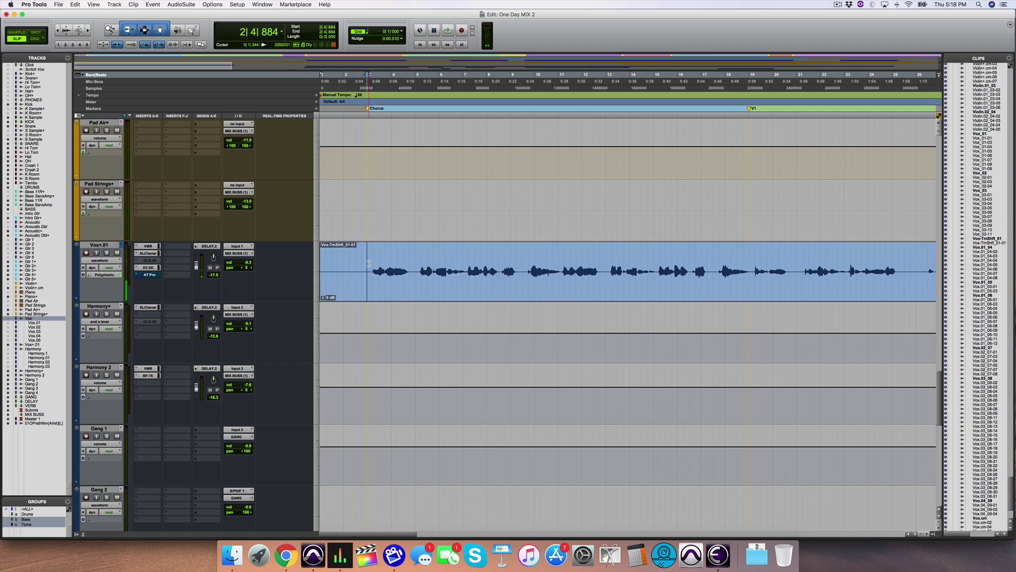
Open the Auto-Tune Pro insert on the Vox+.01 track and take it out of bypass
{"action": "left_click", "coordinate": [150, 275]}
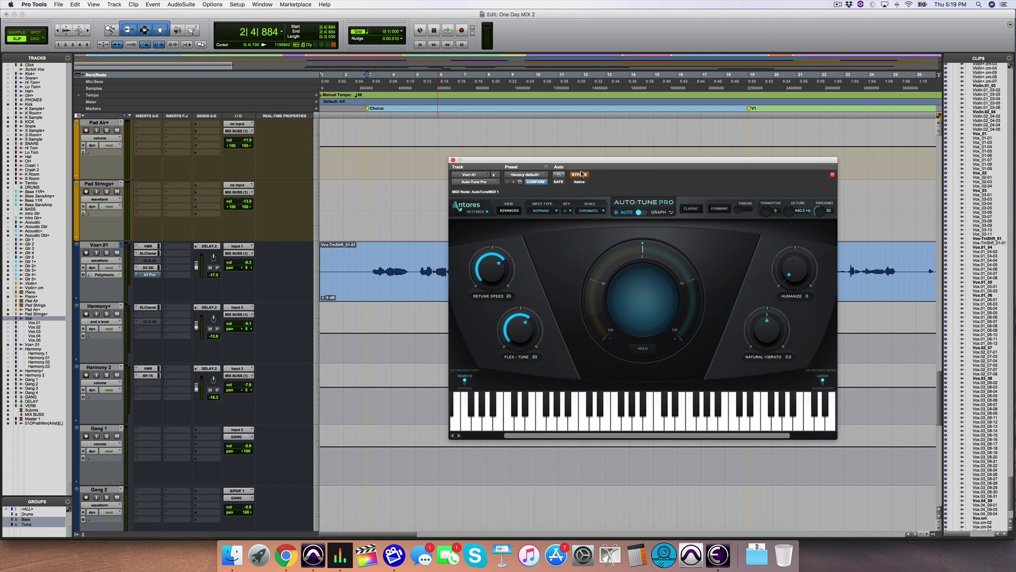
{"action": "left_click", "coordinate": [580, 174]}
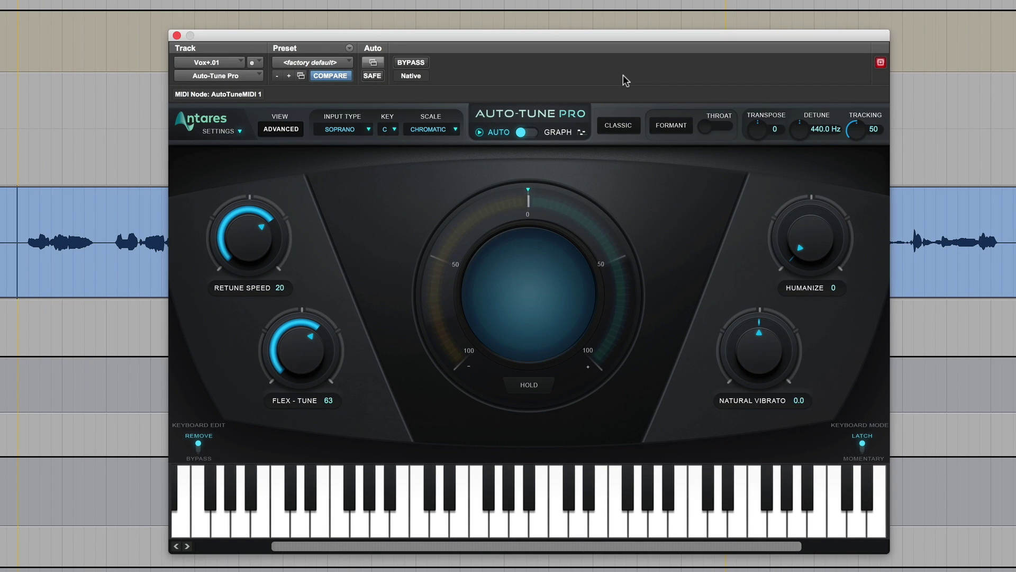
{"action": "key", "text": "space"}
Set Auto-Tune's input type to Alto/Tenor, the key to D and the scale to Major
{"action": "left_click", "coordinate": [365, 131]}
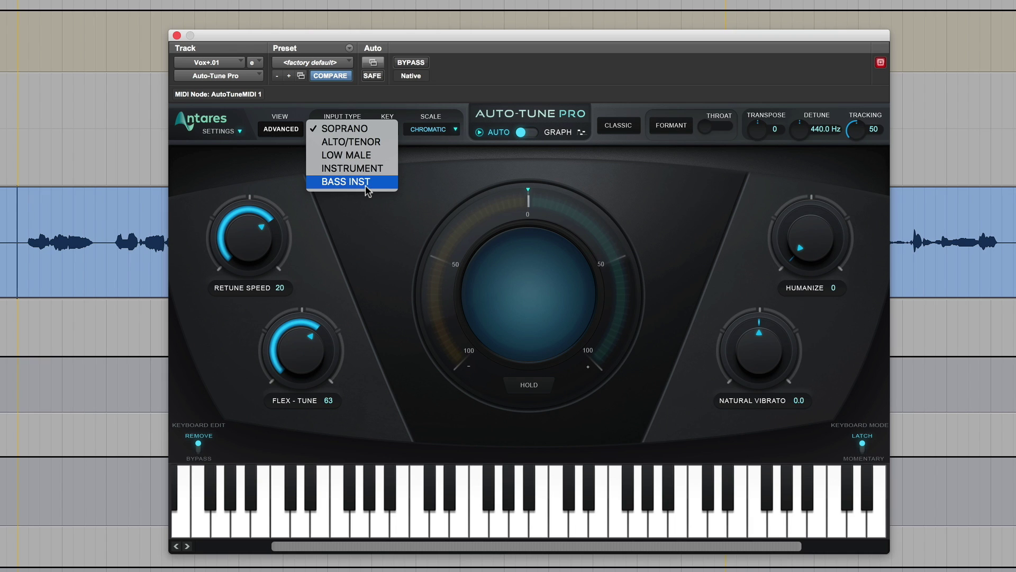
{"action": "left_click", "coordinate": [373, 142]}
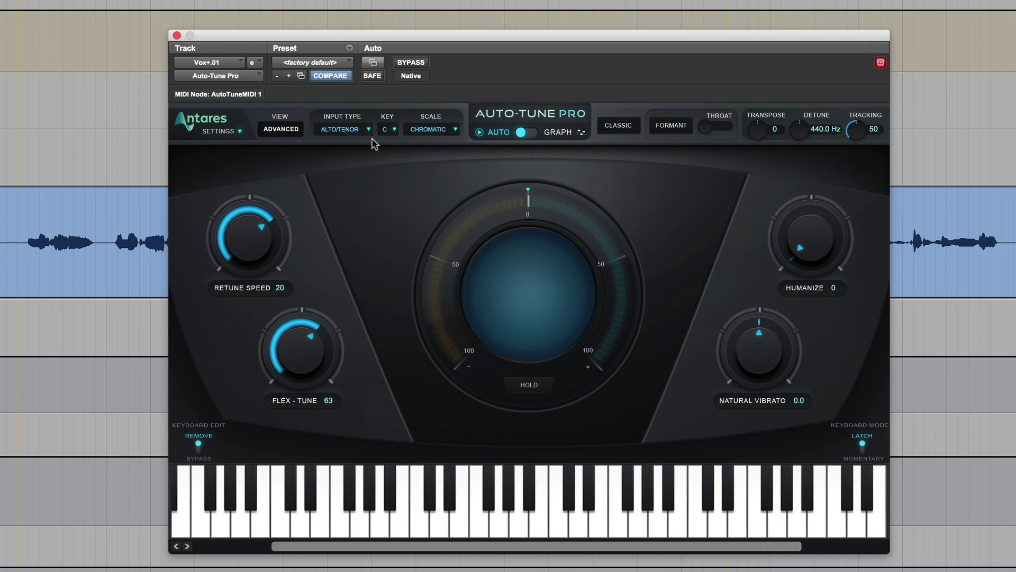
{"action": "left_click", "coordinate": [394, 131]}
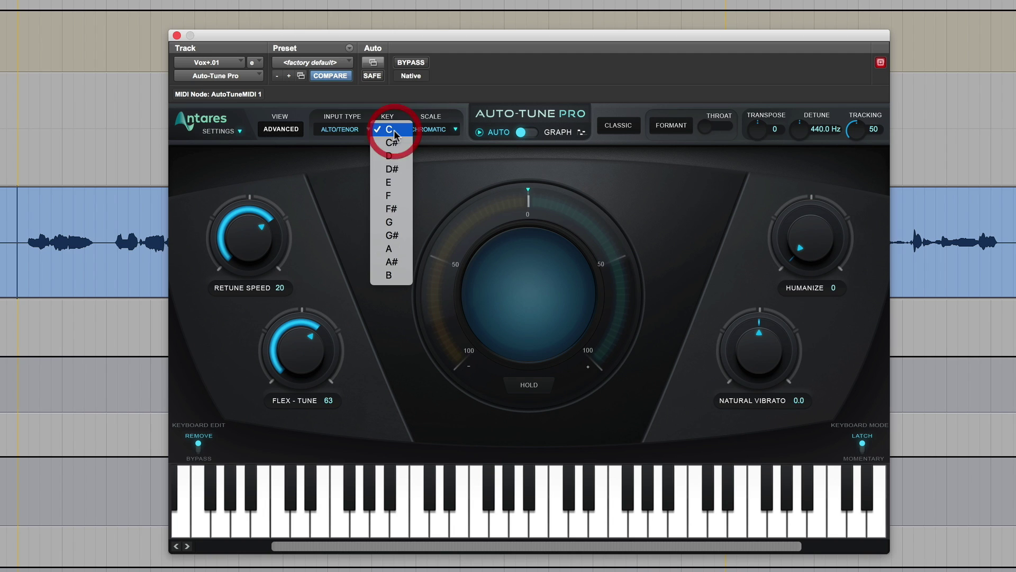
{"action": "left_click", "coordinate": [399, 160]}
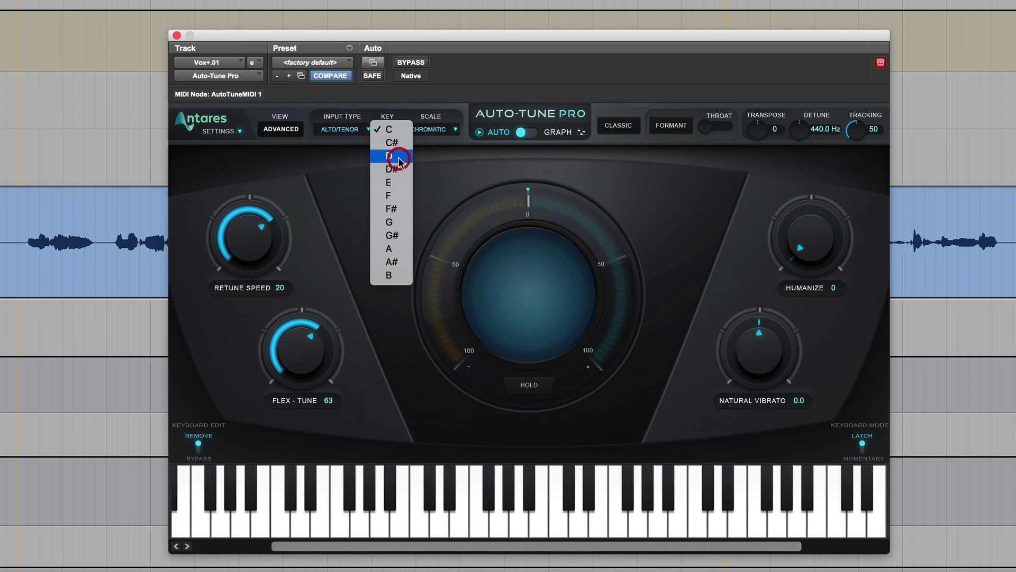
{"action": "left_click", "coordinate": [449, 132]}
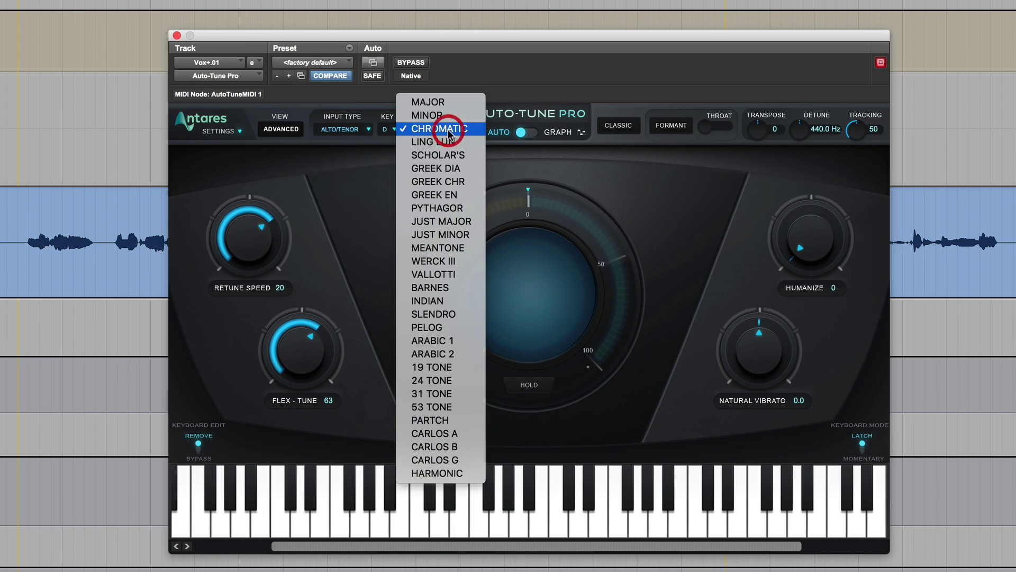
{"action": "left_click", "coordinate": [456, 103]}
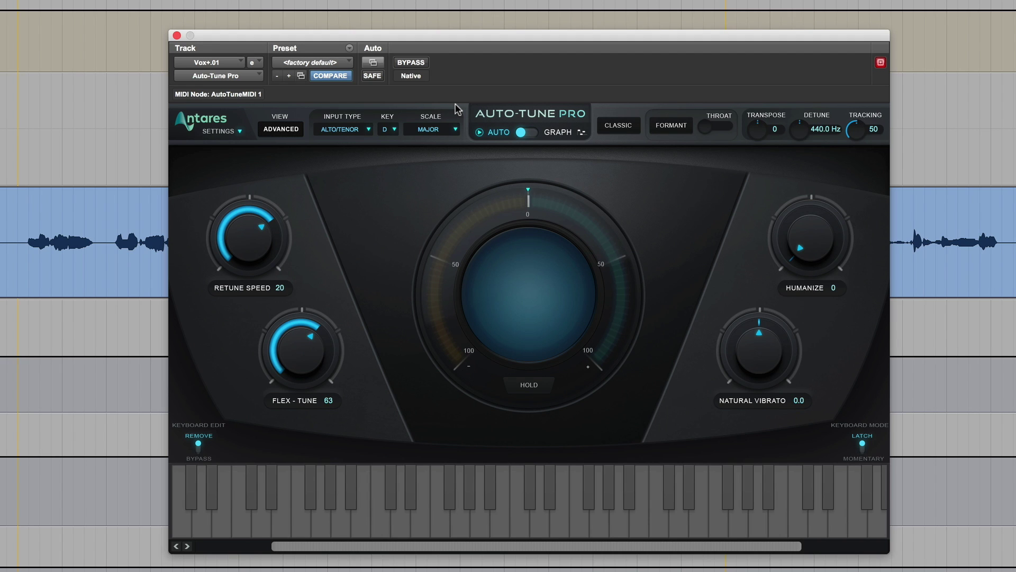
Switch the scale to Chromatic for comparison and set it back to Major
{"action": "left_click", "coordinate": [449, 136]}
{"action": "left_click", "coordinate": [453, 154]}
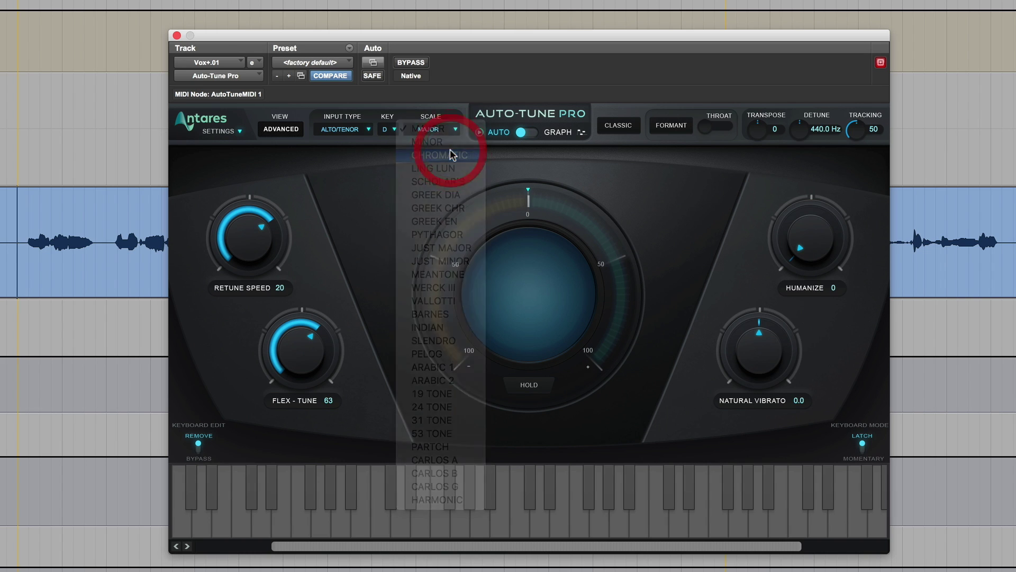
{"action": "left_click", "coordinate": [451, 129]}
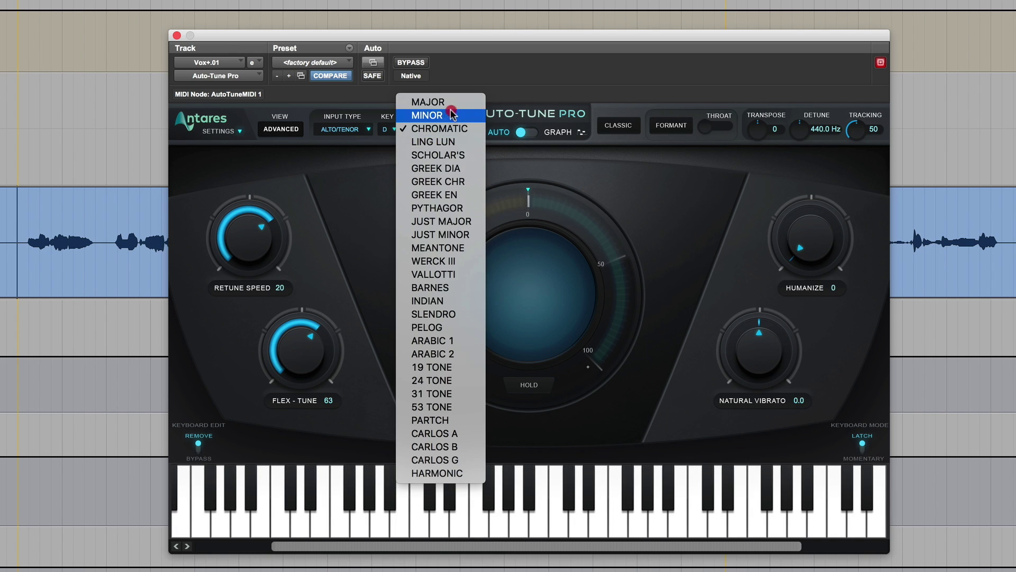
{"action": "left_click", "coordinate": [453, 106]}
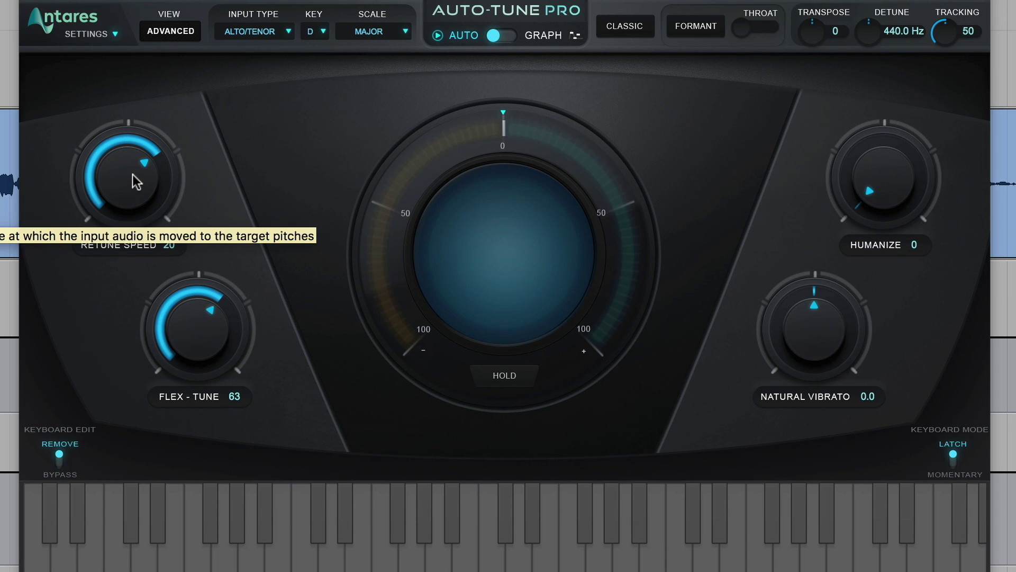
Set the Retune Speed to 85 and Humanize to 40
{"action": "left_click_drag", "start_coordinate": [136, 180], "coordinate": [135, 217]}
{"action": "left_click_drag", "start_coordinate": [129, 231], "coordinate": [129, 237]}
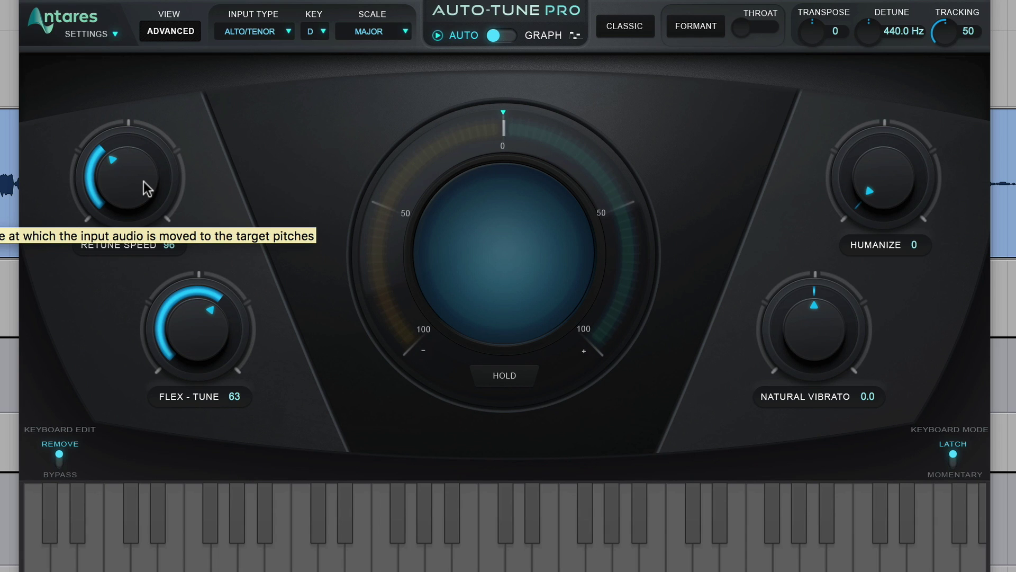
{"action": "left_click_drag", "start_coordinate": [144, 181], "coordinate": [144, 177]}
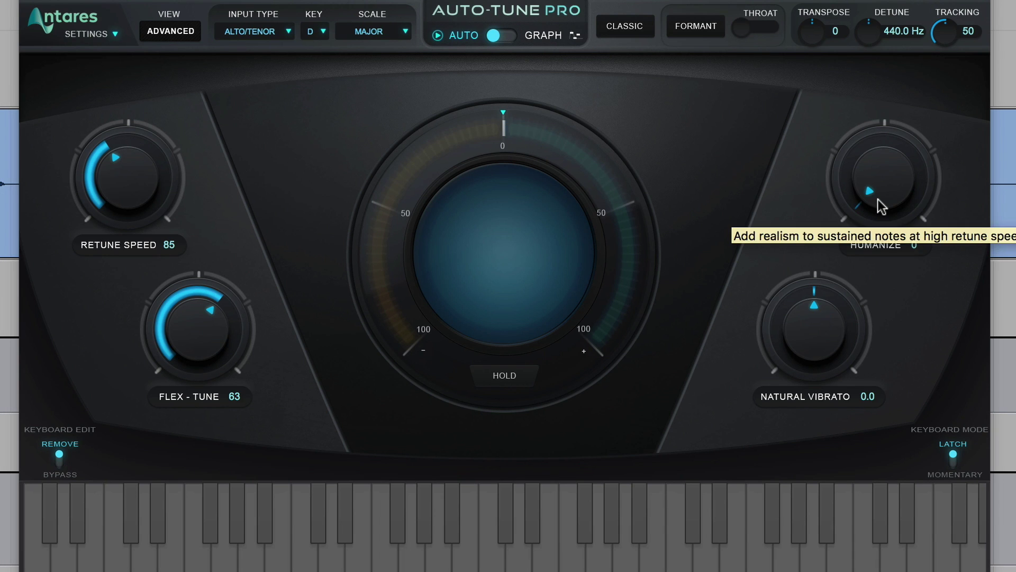
{"action": "left_click_drag", "start_coordinate": [878, 199], "coordinate": [872, 113]}
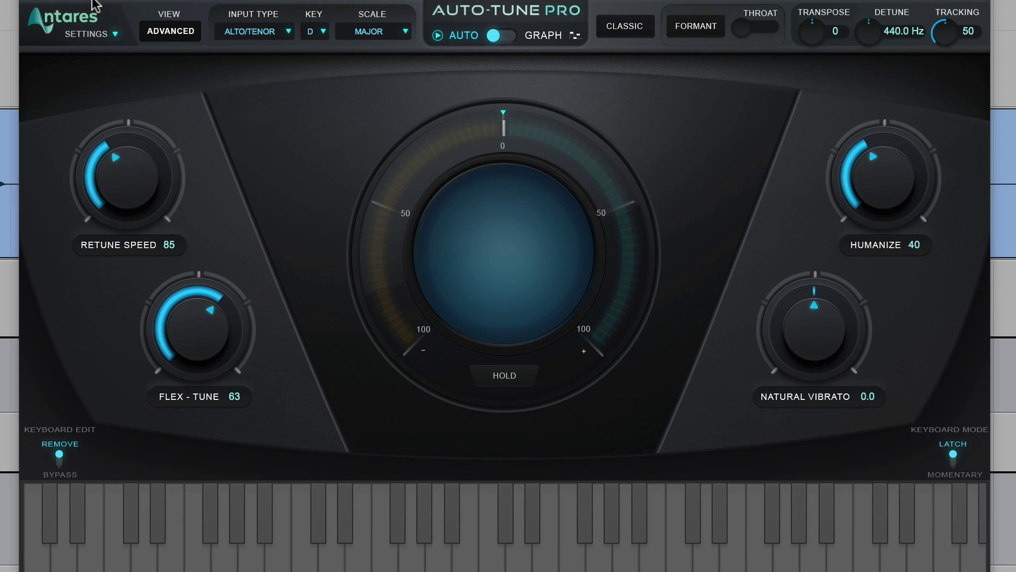
Play the vocal from a phrase near the clip's end, toggling Auto-Tune's bypass to compare corrected and original sound
{"action": "left_click", "coordinate": [527, 229]}
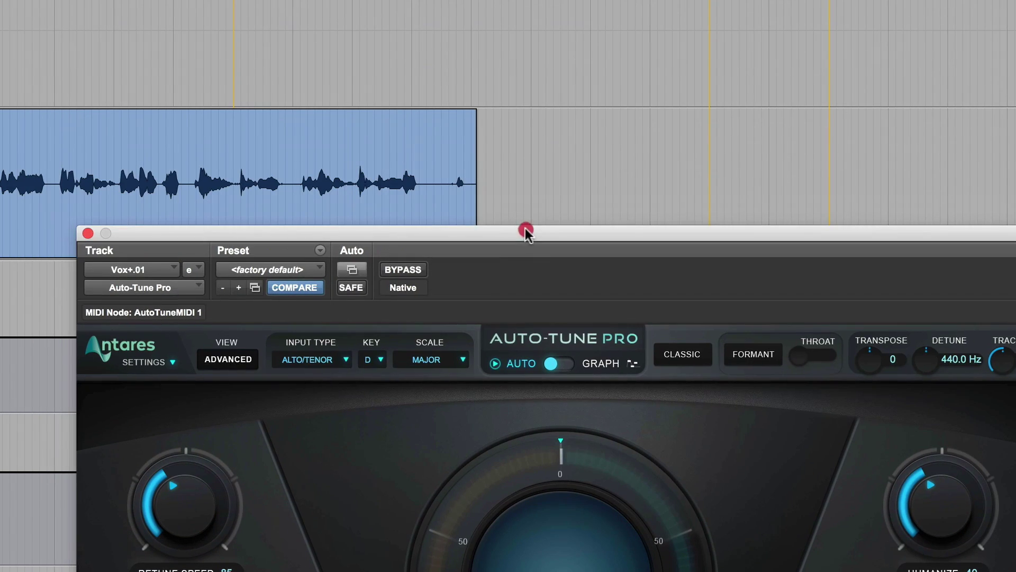
{"action": "left_click", "coordinate": [235, 165]}
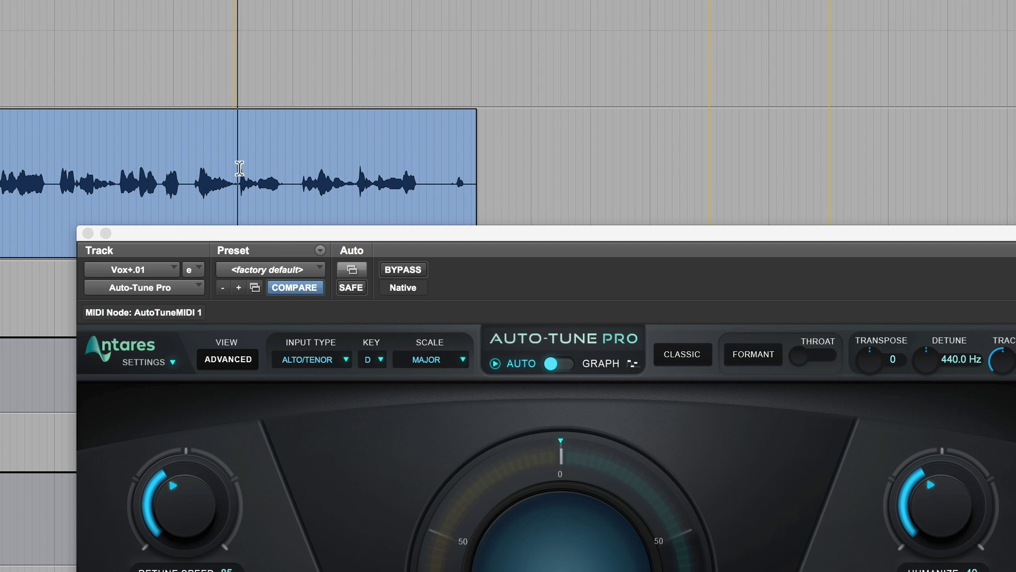
{"action": "key", "text": "space"}
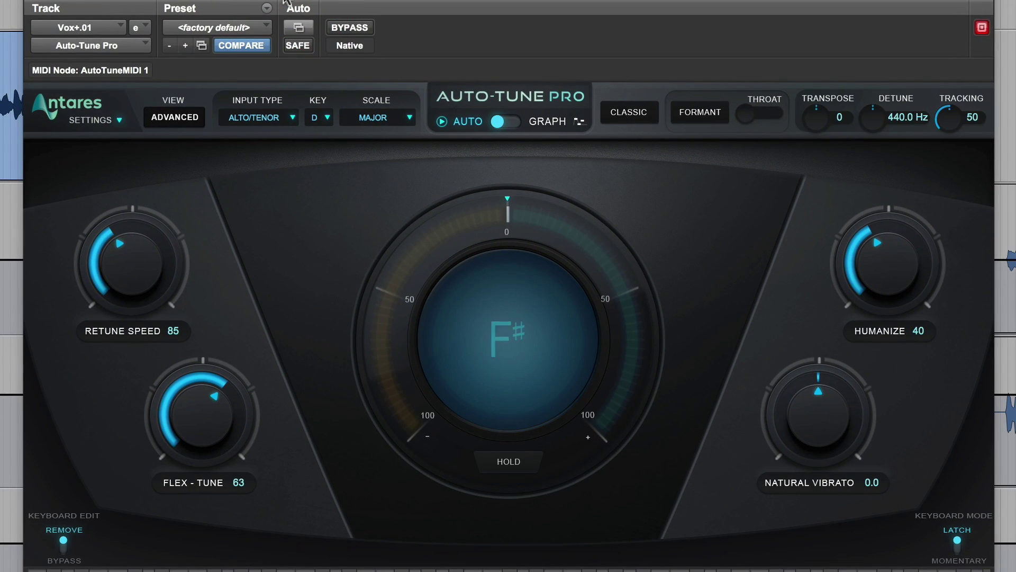
{"action": "left_click", "coordinate": [351, 27]}
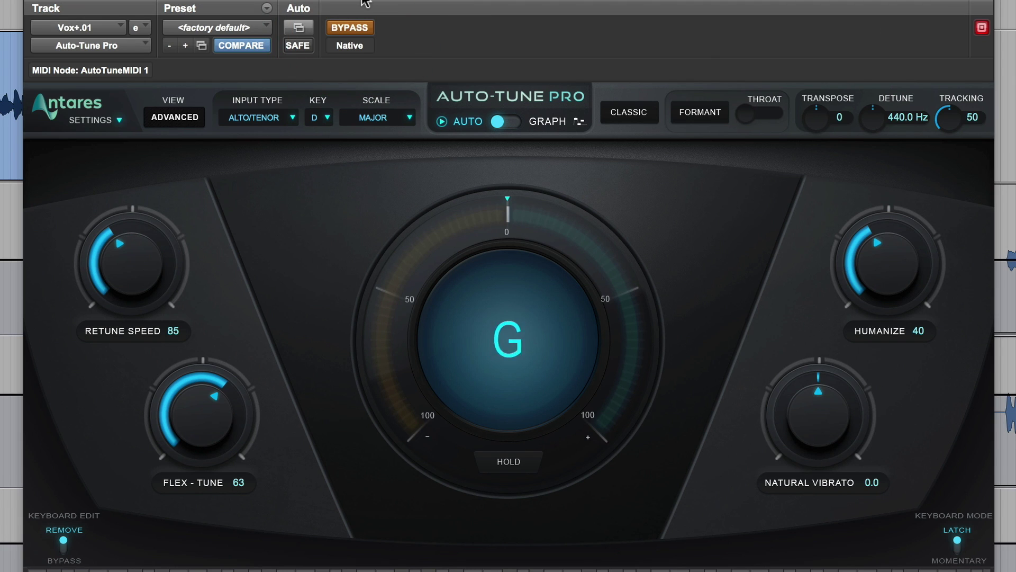
{"action": "left_click", "coordinate": [352, 27]}
{"action": "left_click", "coordinate": [352, 28]}
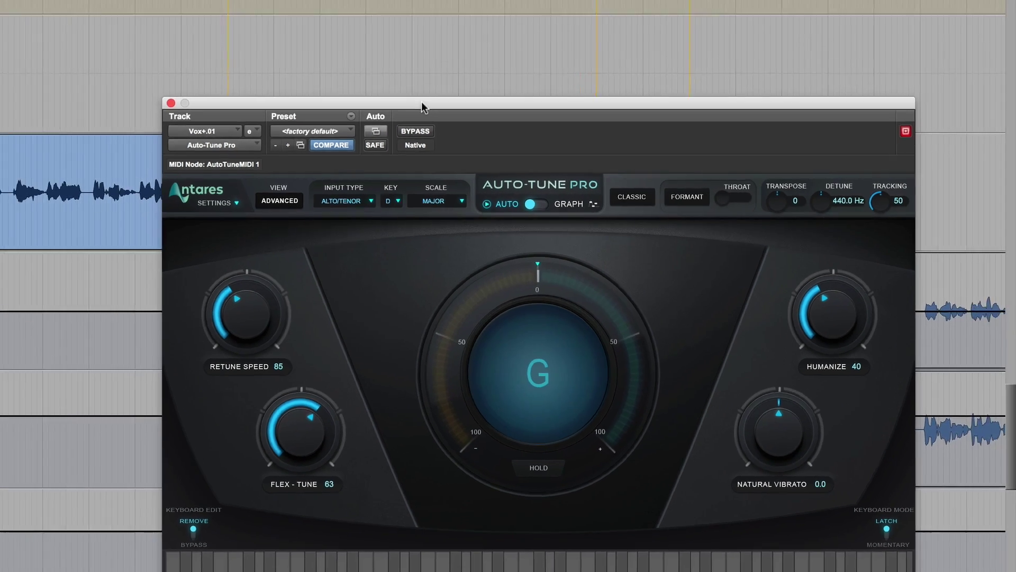
Uncover the vocal waveform and audition one sustained note near the clip's end with Auto-Tune active
{"action": "left_click", "coordinate": [421, 101]}
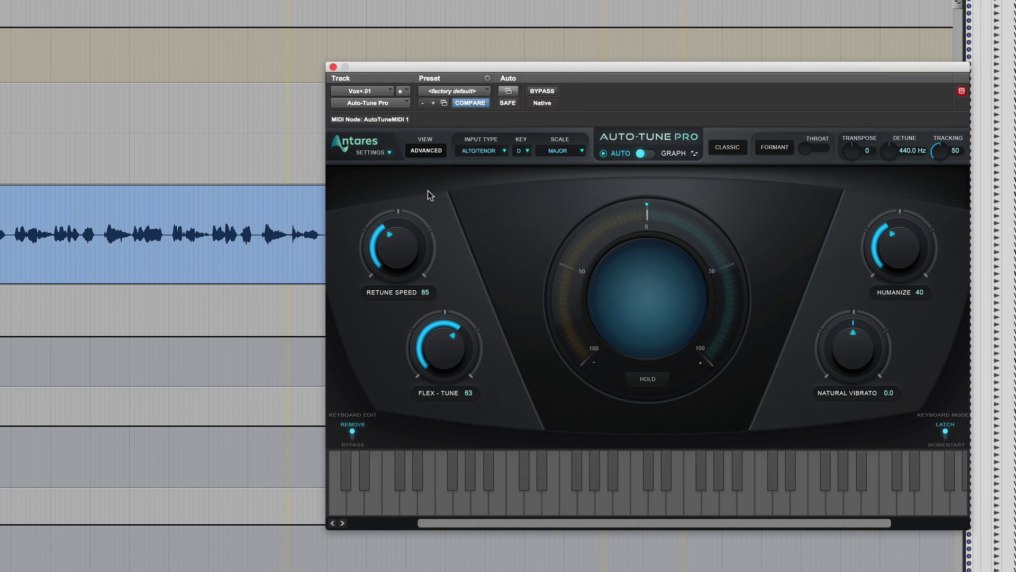
{"action": "scroll", "coordinate": [307, 245], "scroll_direction": "right", "scroll_amount": 5}
{"action": "scroll", "coordinate": [285, 247], "scroll_direction": "right", "scroll_amount": 6}
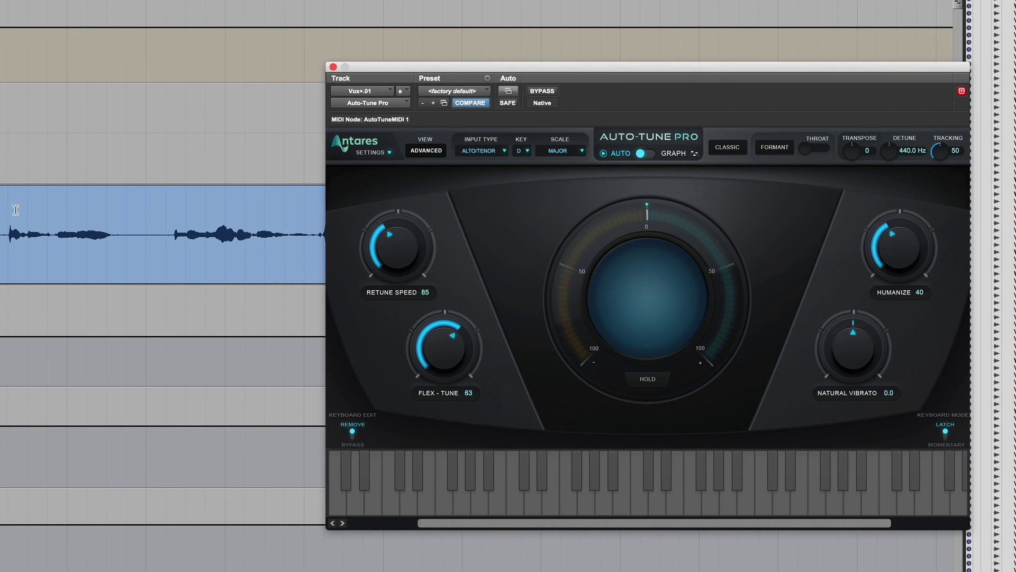
{"action": "left_click", "coordinate": [54, 226]}
{"action": "key", "text": "space"}
{"action": "key", "text": "space"}
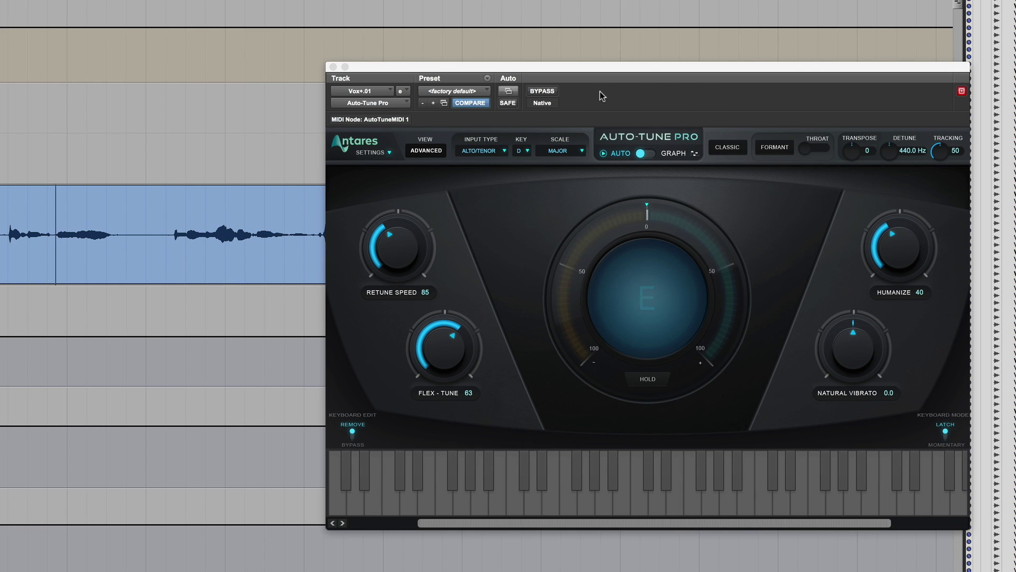
Replay the same note with Auto-Tune bypassed and once more with it active
{"action": "left_click", "coordinate": [543, 91]}
{"action": "key", "text": "space"}
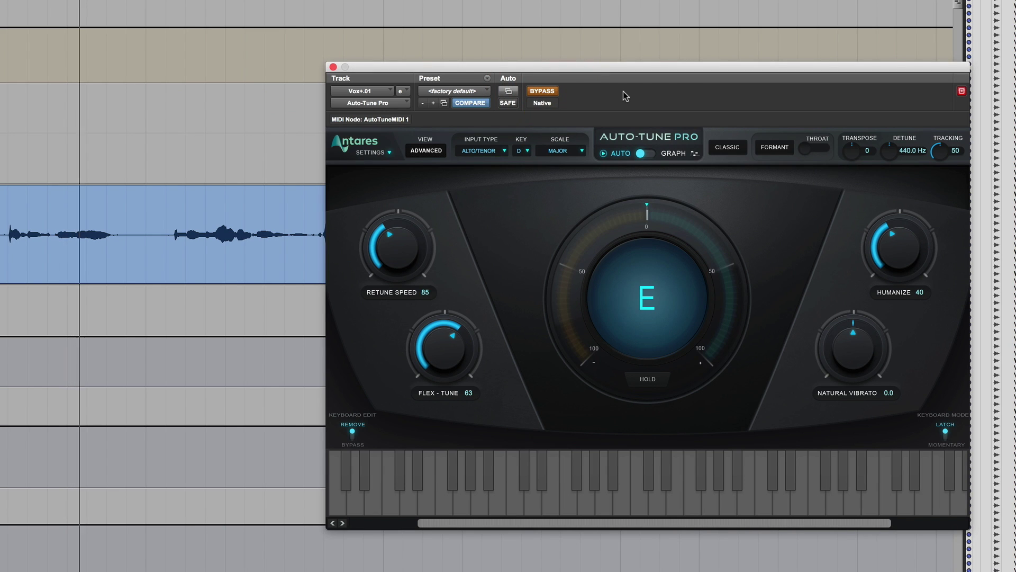
{"action": "key", "text": "space"}
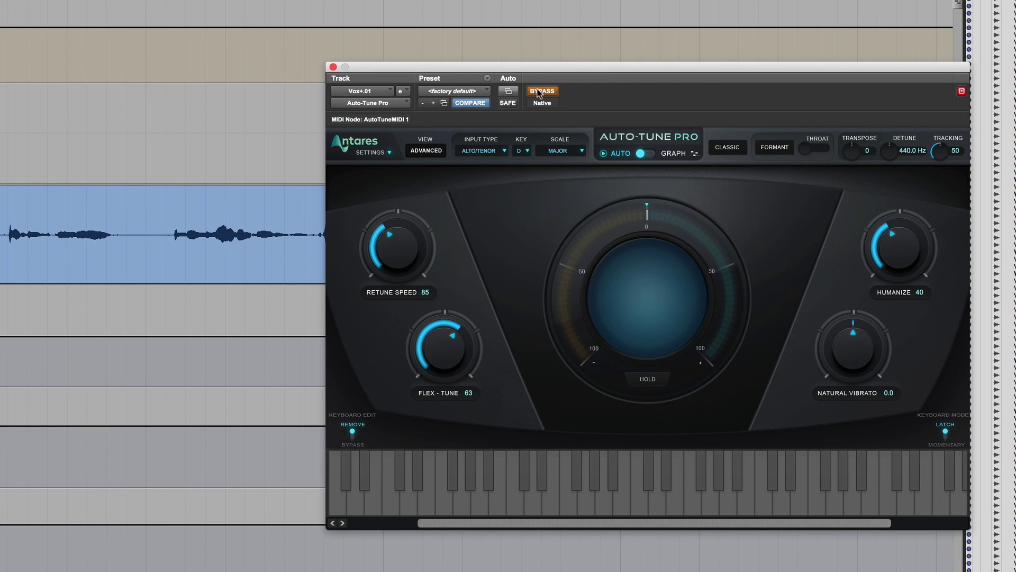
{"action": "left_click", "coordinate": [538, 91]}
{"action": "key", "text": "space"}
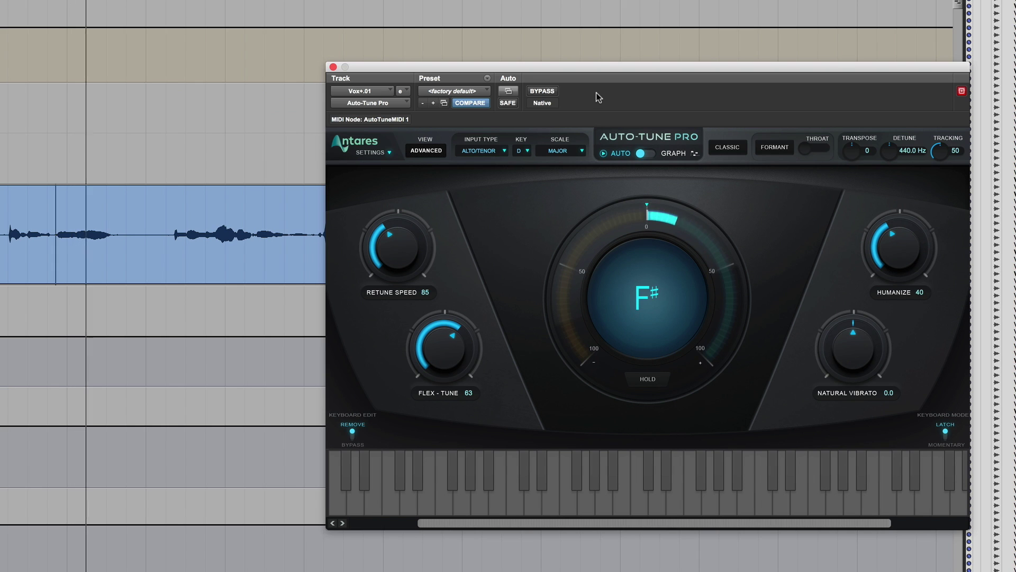
{"action": "key", "text": "space"}
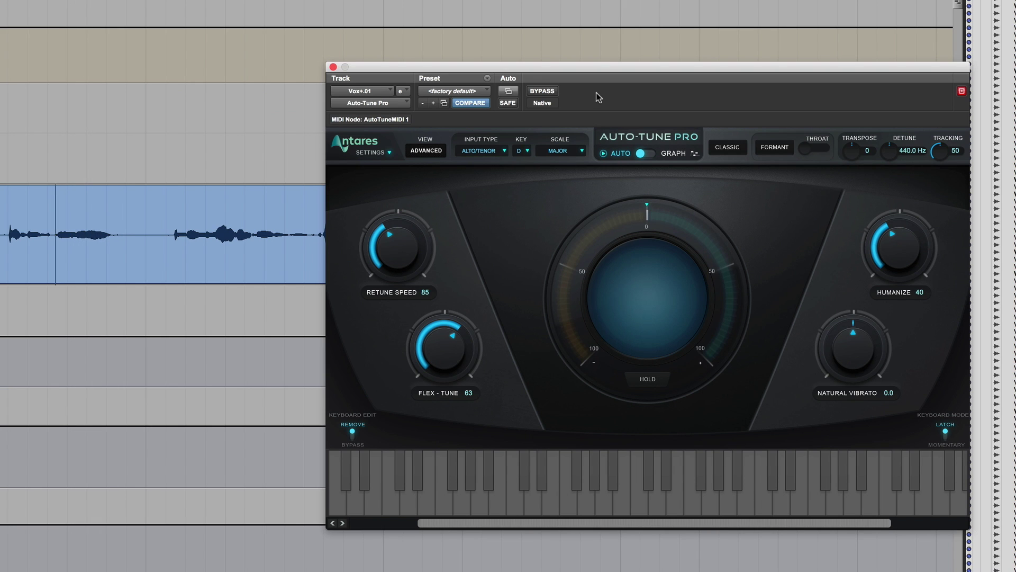
Show Auto-Tune's Advanced view and toggle the bypass of note A on and off
{"action": "left_click_drag", "start_coordinate": [603, 74], "coordinate": [499, 79]}
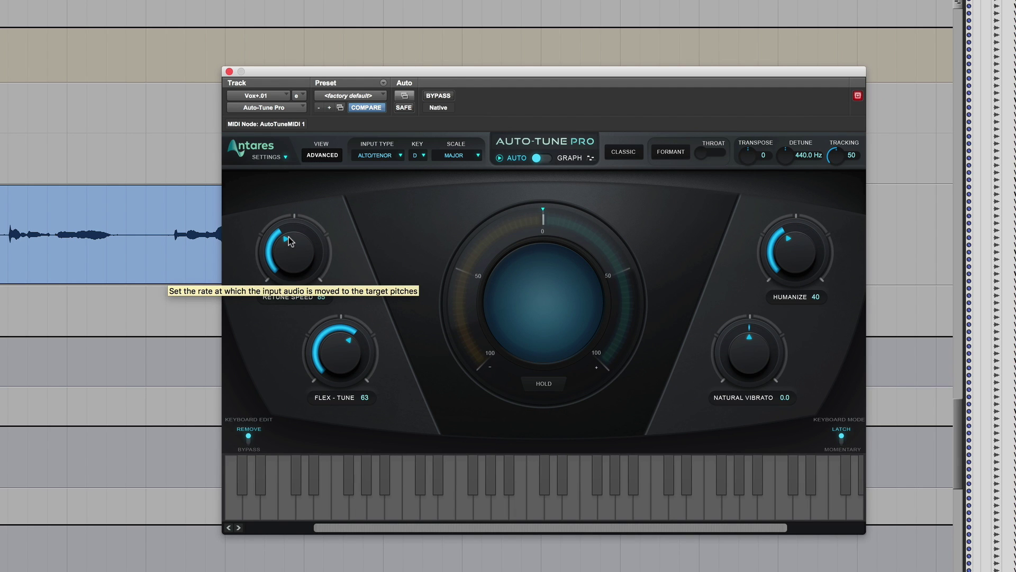
{"action": "key", "text": "super+bracketleft"}
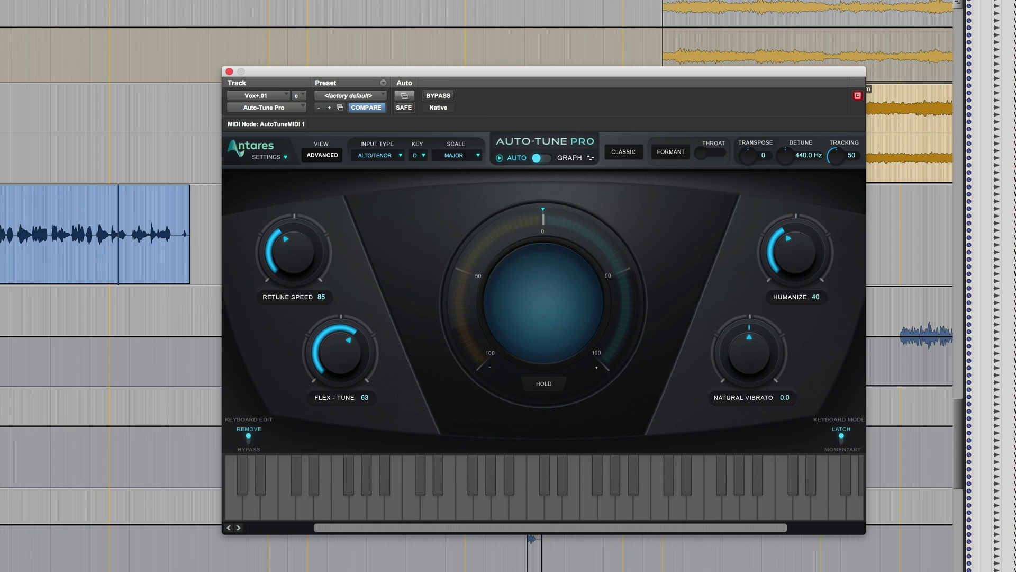
{"action": "key", "text": "super+Tab"}
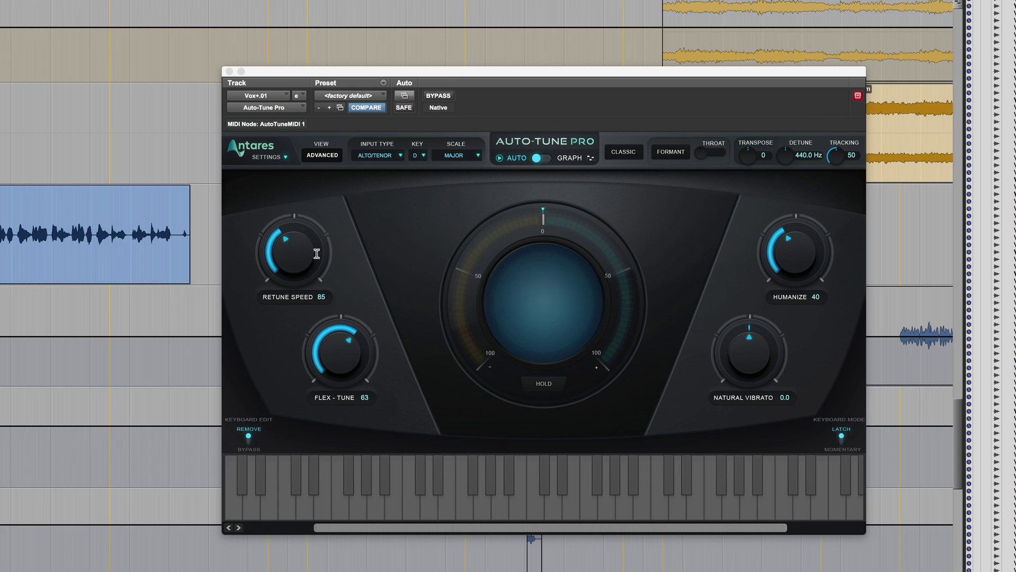
{"action": "left_click", "coordinate": [329, 157]}
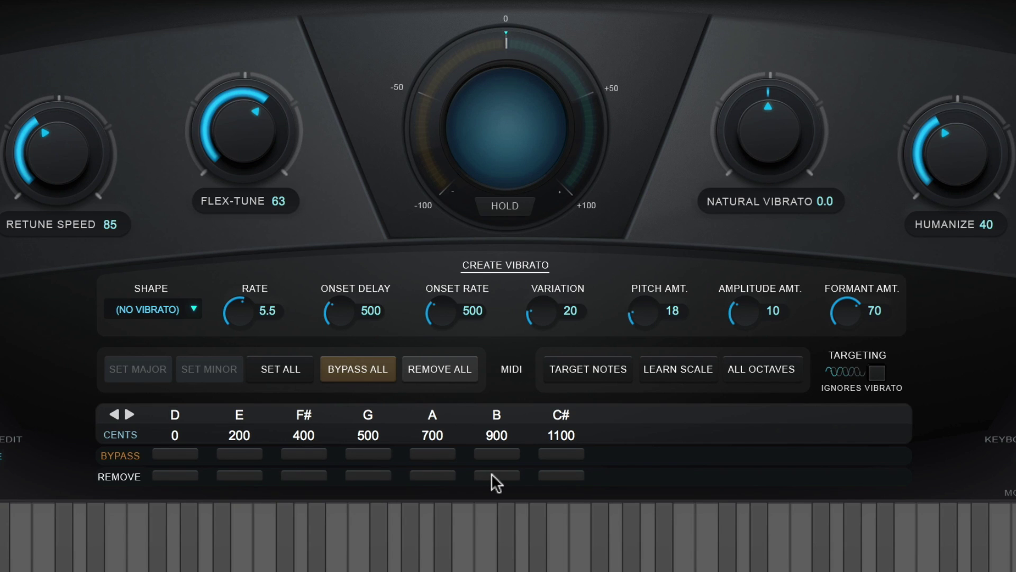
{"action": "left_click", "coordinate": [429, 454]}
{"action": "left_click", "coordinate": [430, 453]}
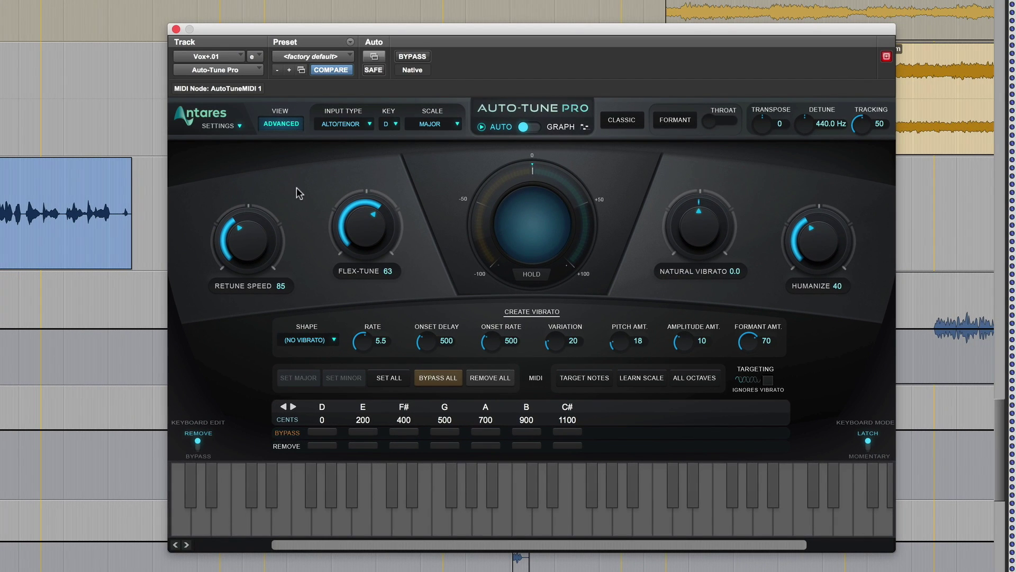
Return Auto-Tune to its basic view and play the vocal from an earlier point in the track
{"action": "left_click", "coordinate": [291, 126]}
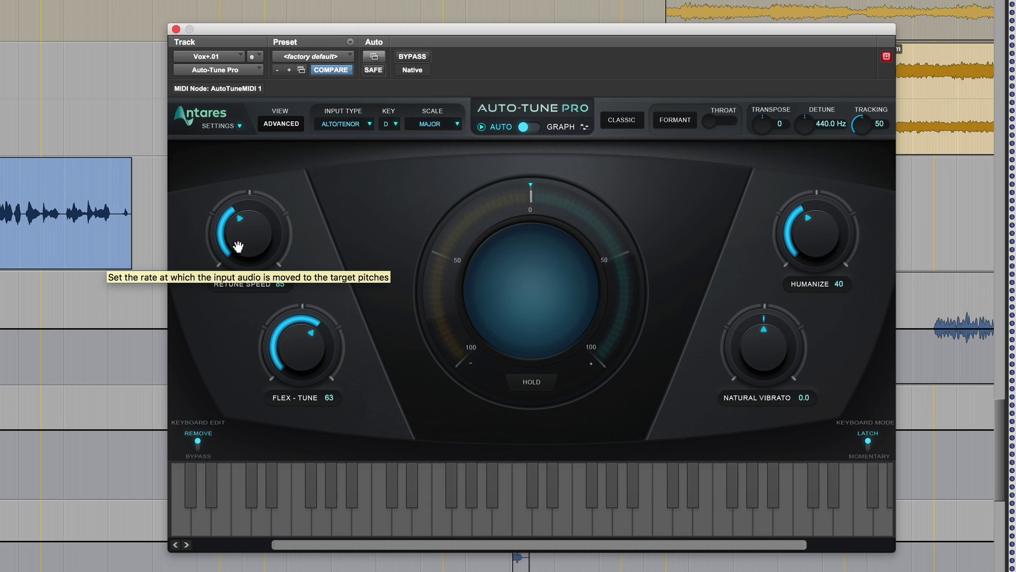
{"action": "left_click", "coordinate": [15, 215]}
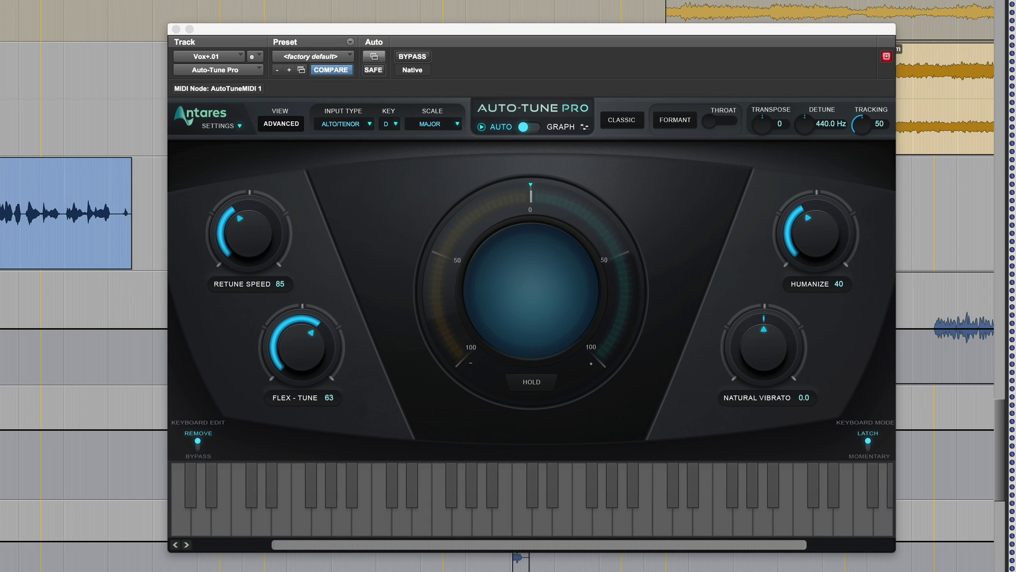
{"action": "key", "text": "space"}
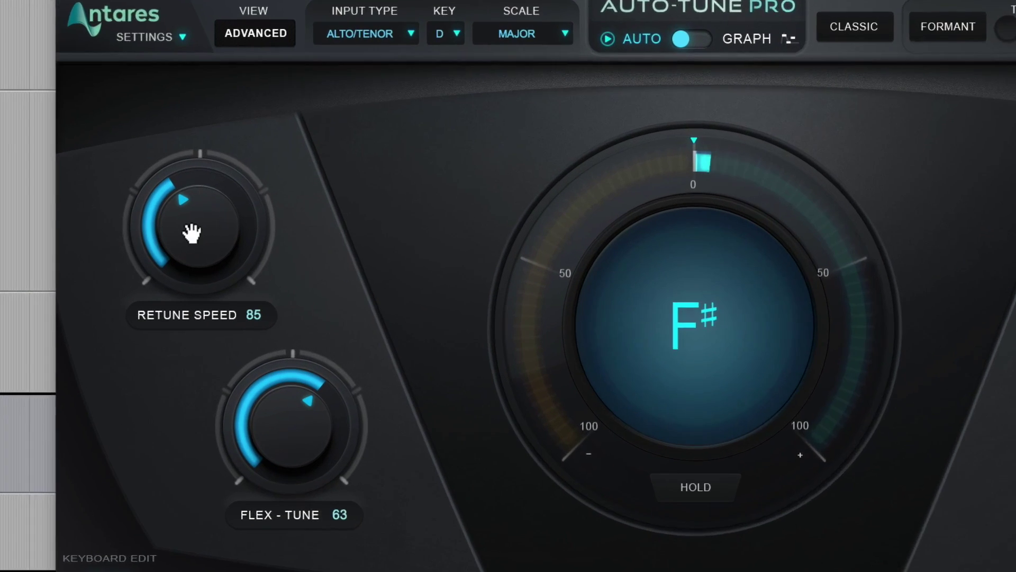
Set Retune Speed to 0 and turn Flex-Tune down while the vocal plays
{"action": "left_click", "coordinate": [243, 231]}
{"action": "left_click_drag", "start_coordinate": [166, 217], "coordinate": [166, 286]}
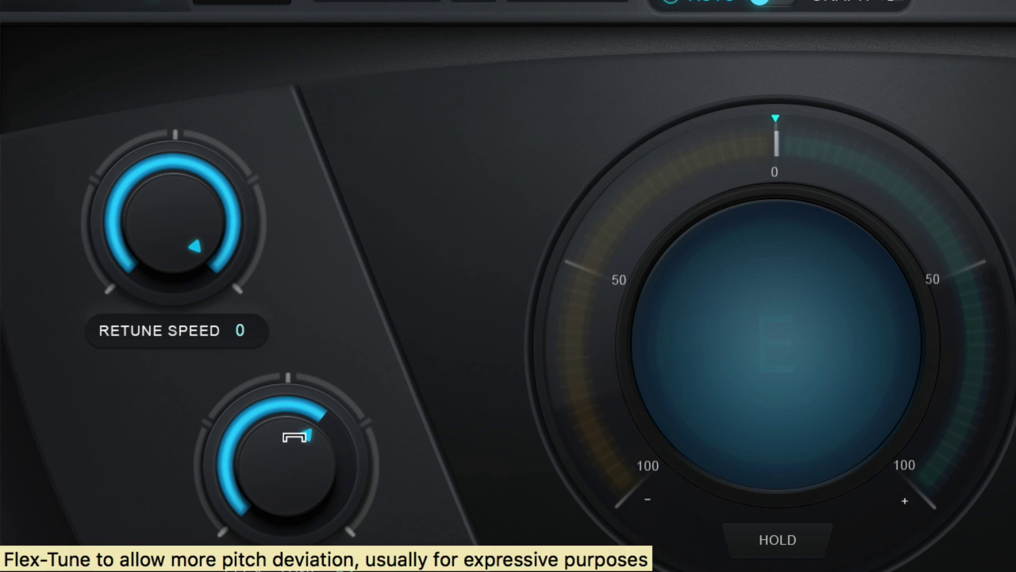
{"action": "left_click_drag", "start_coordinate": [295, 438], "coordinate": [296, 484]}
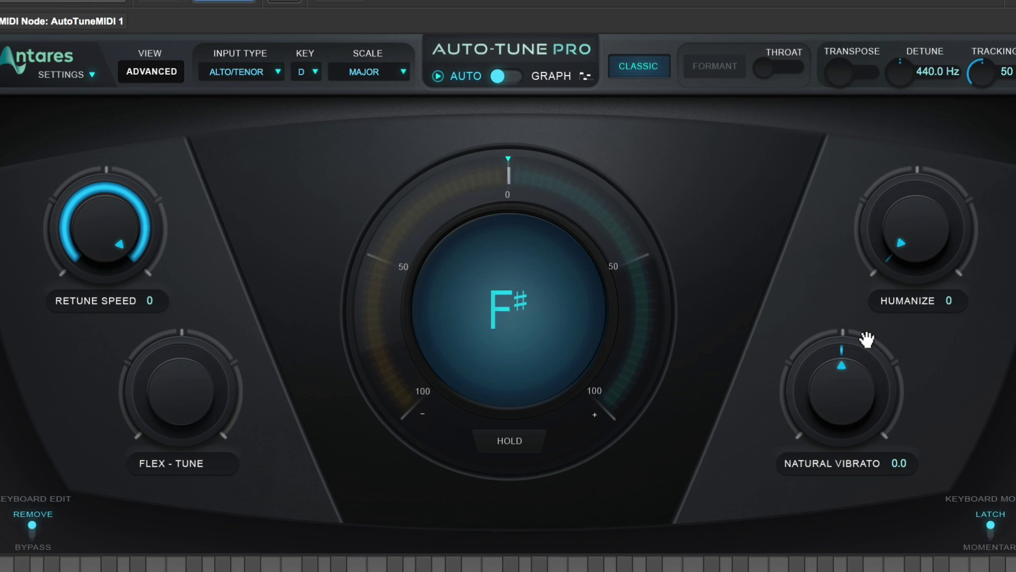
Audition the extremes of Natural Vibrato on the playing vocal, at 12.0 and at -12.0
{"action": "left_click", "coordinate": [850, 385]}
{"action": "left_click_drag", "start_coordinate": [849, 385], "coordinate": [869, 260]}
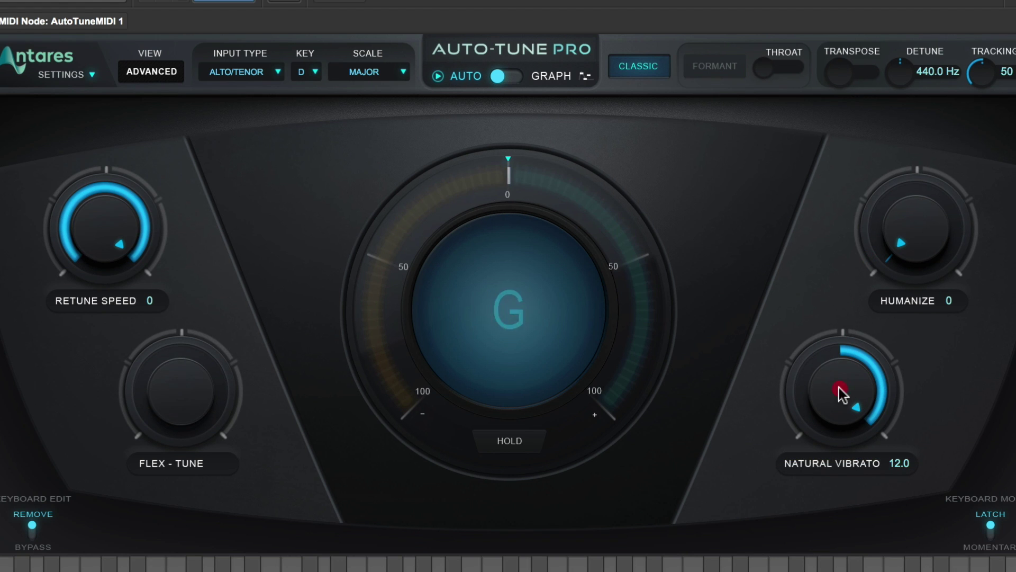
{"action": "left_click_drag", "start_coordinate": [840, 391], "coordinate": [841, 485]}
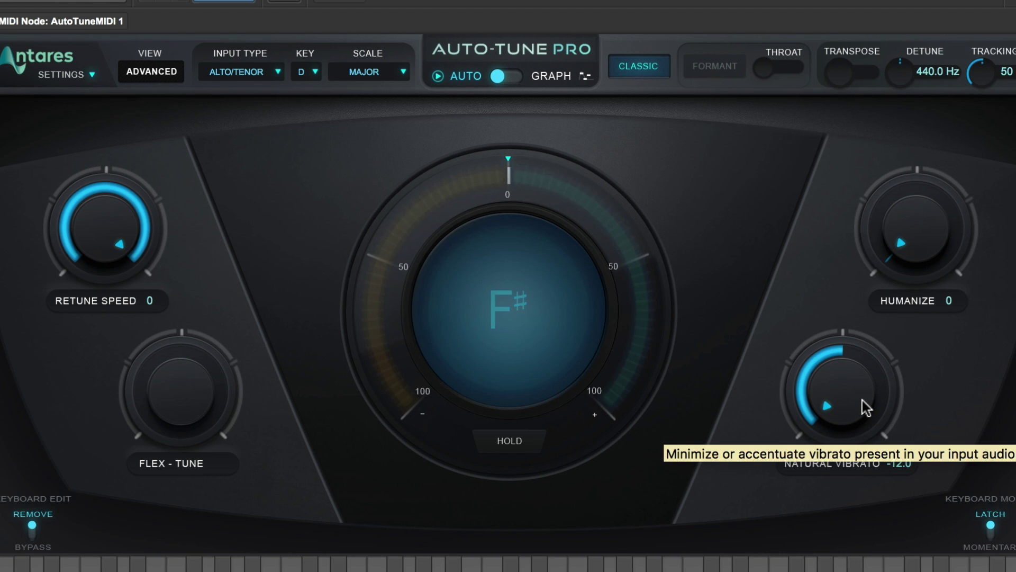
Set Natural Vibrato to 0.3 and return Humanize to 0 after auditioning it at 100
{"action": "left_click_drag", "start_coordinate": [859, 400], "coordinate": [940, 3]}
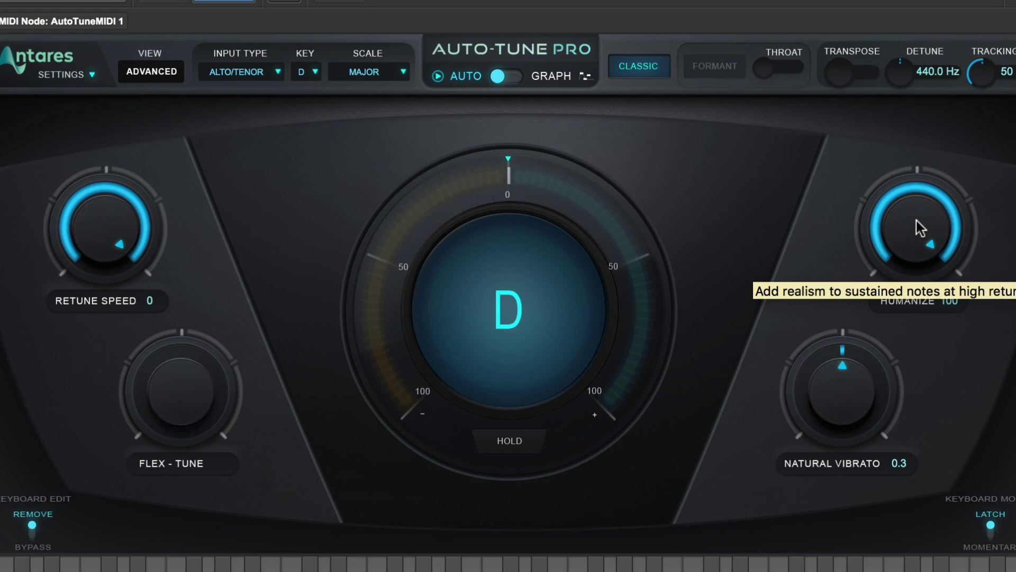
{"action": "left_click_drag", "start_coordinate": [920, 227], "coordinate": [904, 512]}
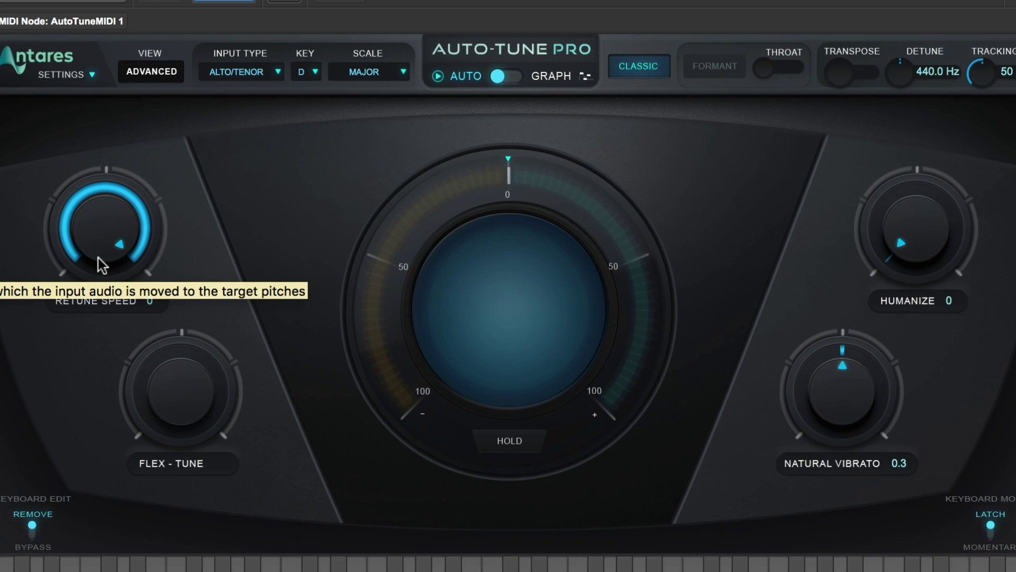
Compare the scale notes of E major and D major in the Advanced view, leaving the key on D
{"action": "left_click", "coordinate": [314, 72]}
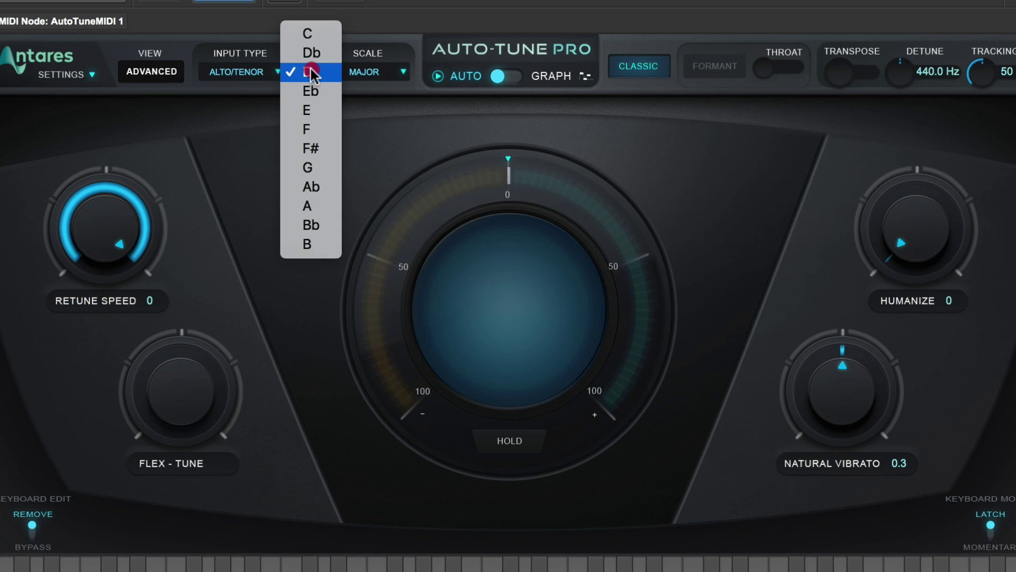
{"action": "left_click", "coordinate": [311, 109]}
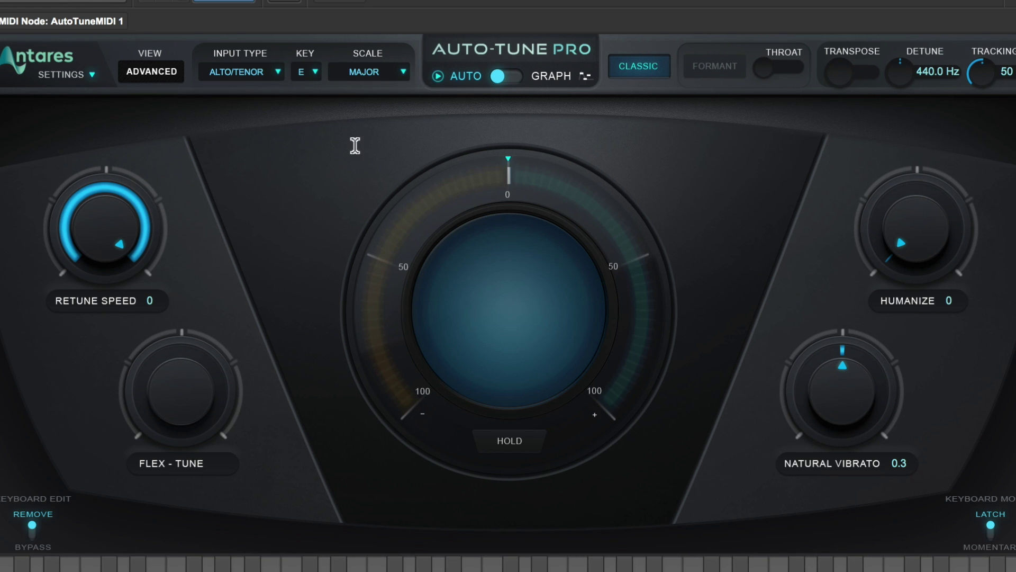
{"action": "left_click", "coordinate": [172, 79]}
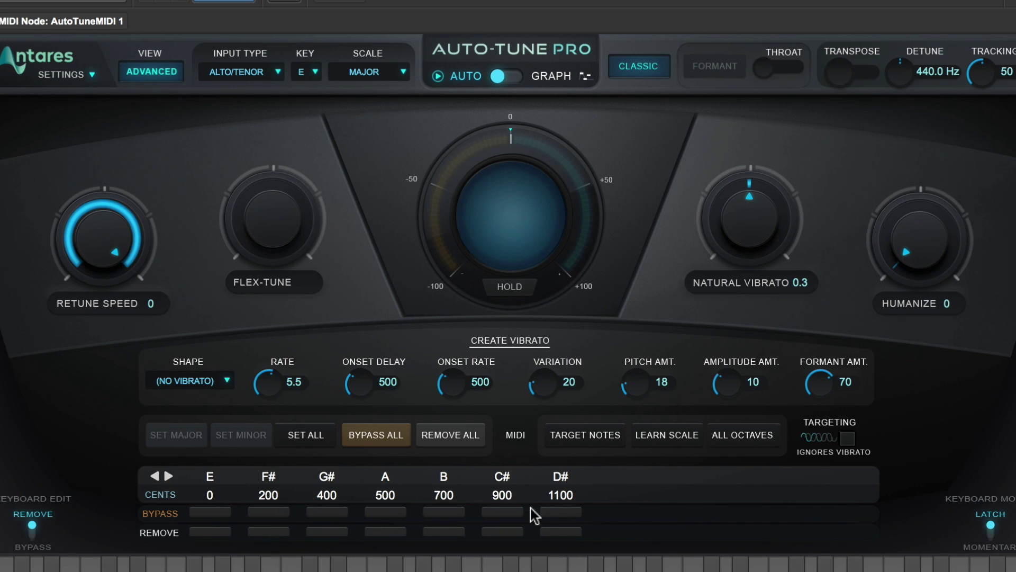
{"action": "left_click", "coordinate": [318, 73]}
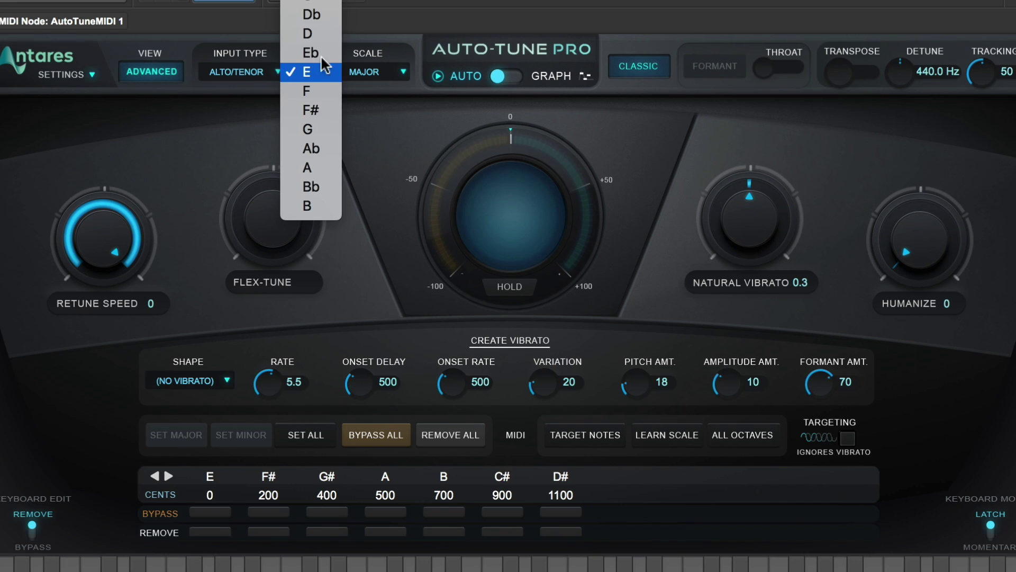
{"action": "left_click", "coordinate": [321, 34]}
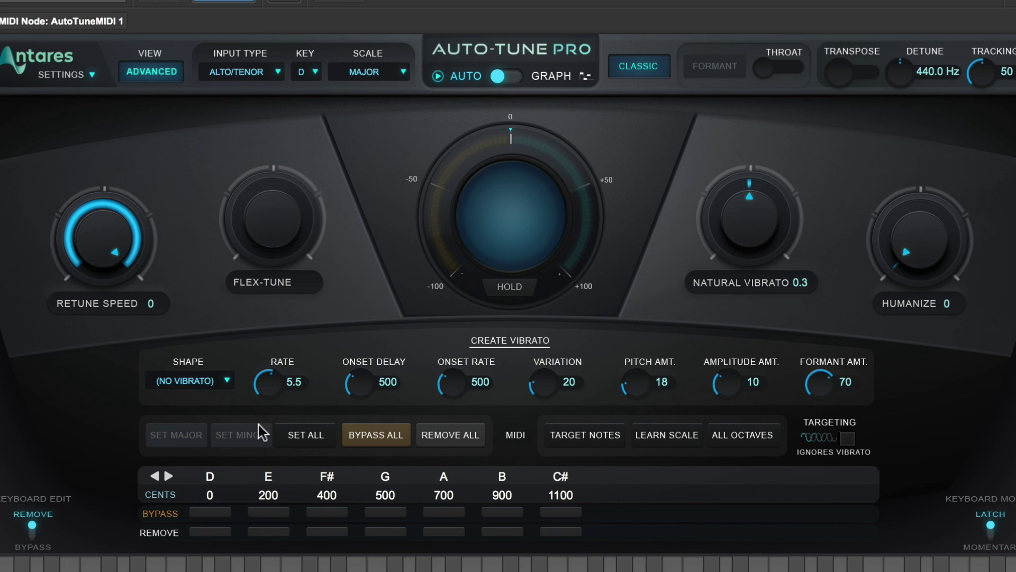